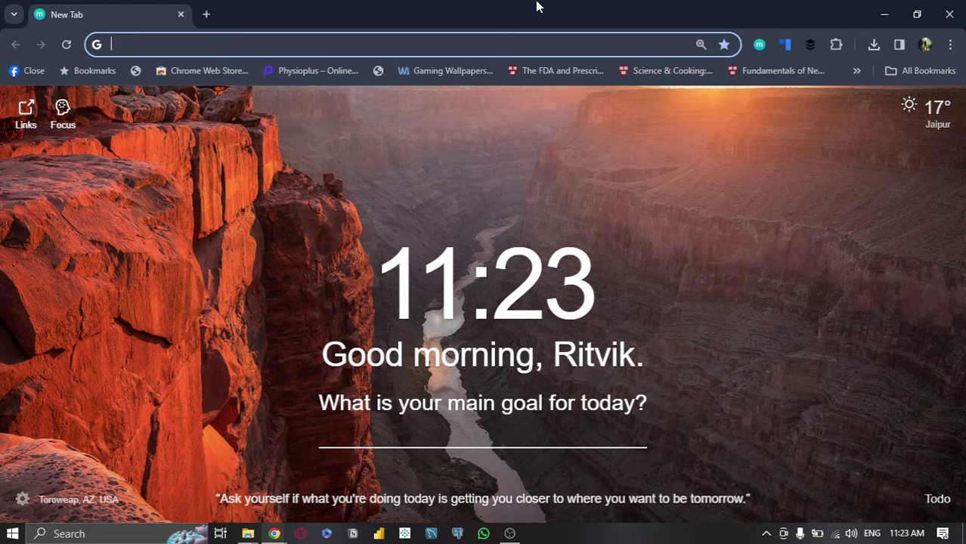
Open Google Scholar and search for "augmented reality and brain cancer".
type("googl")
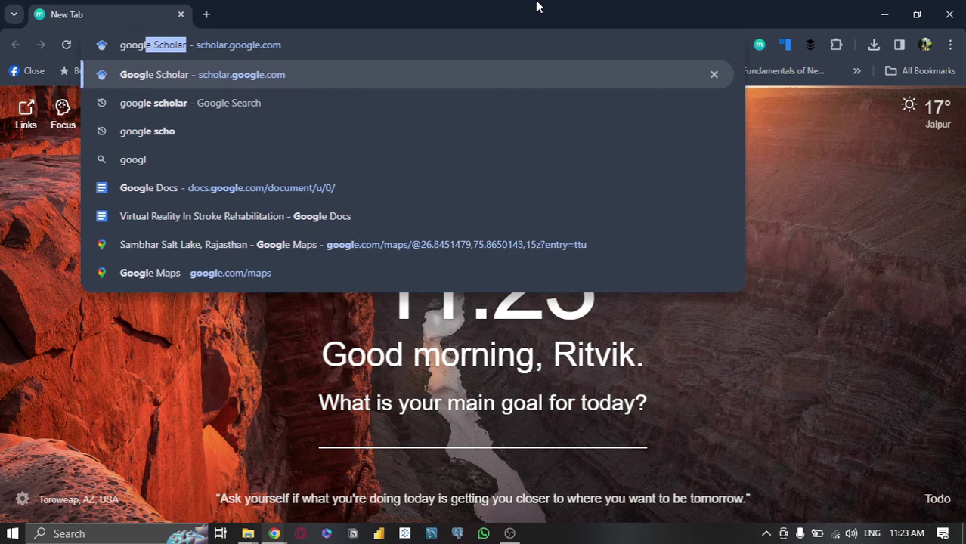
key("Return")
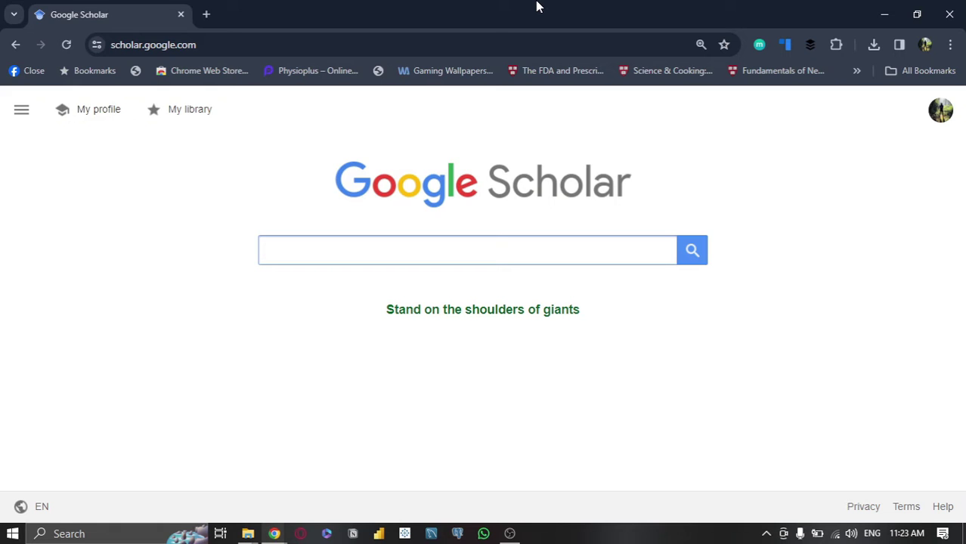
type("augem")
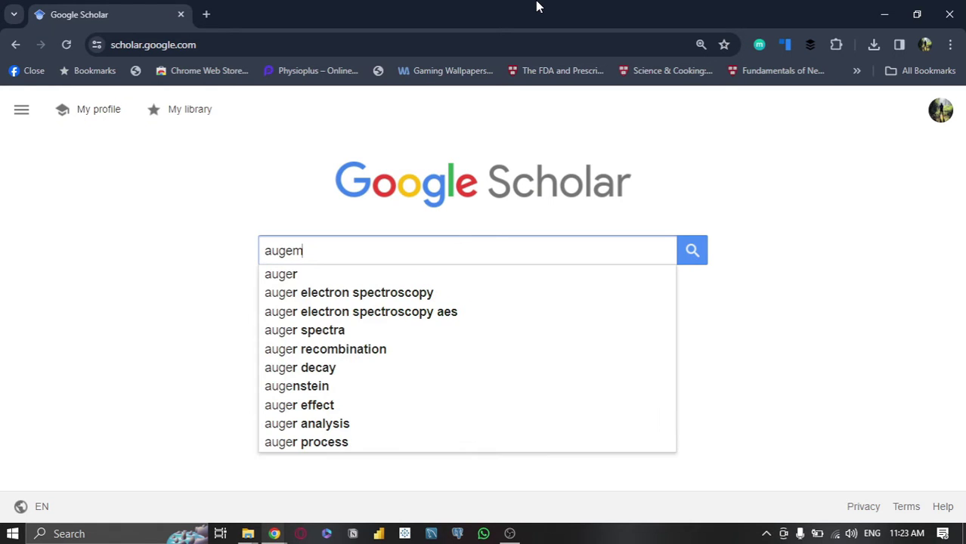
type("ented")
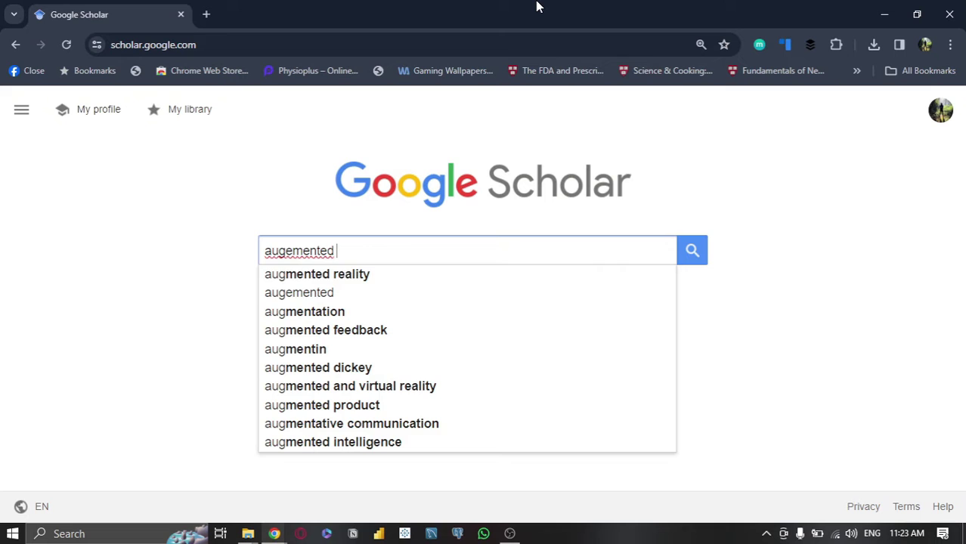
key("Down")
type("and")
key("Down")
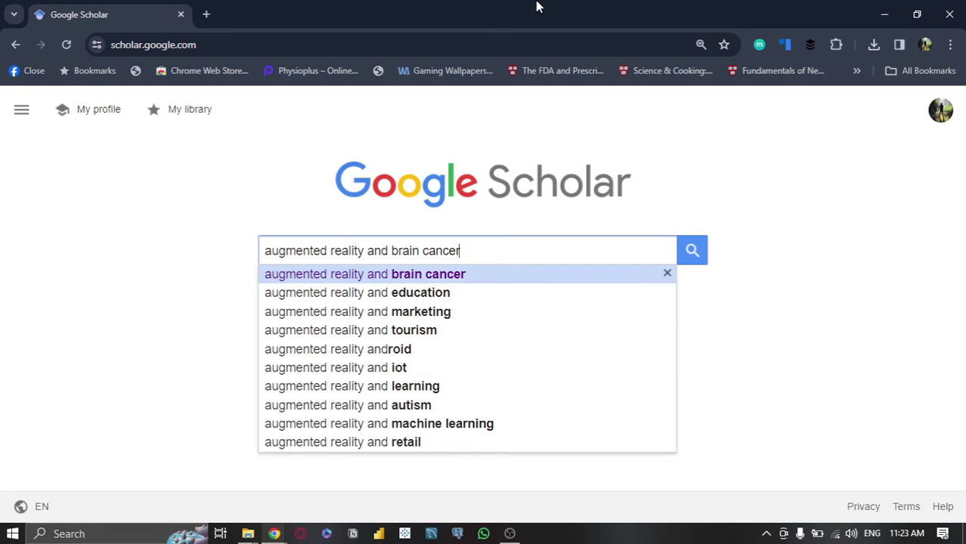
key("Return")
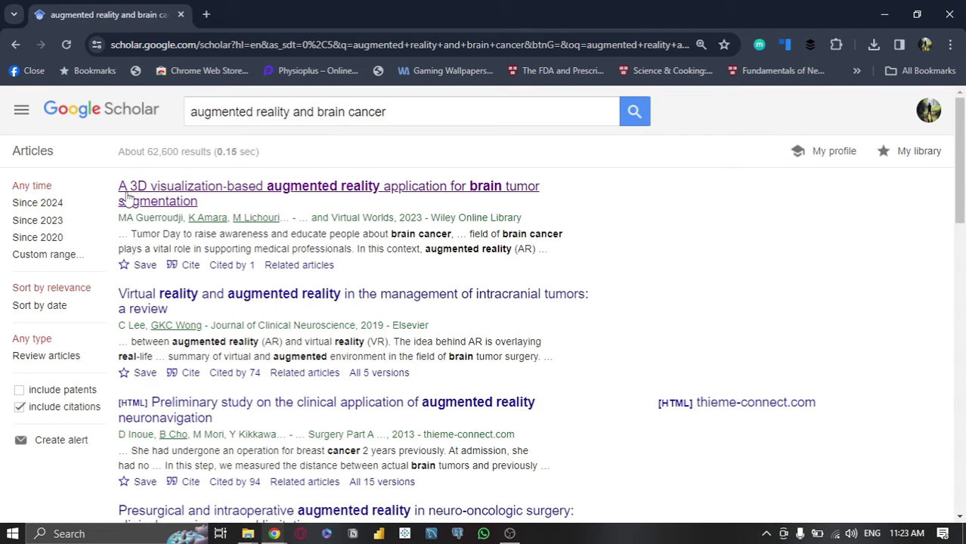
Look through the Google Scholar results for a paper on augmented reality in brain tumour treatment.
scroll(278, 181, "down", 7)
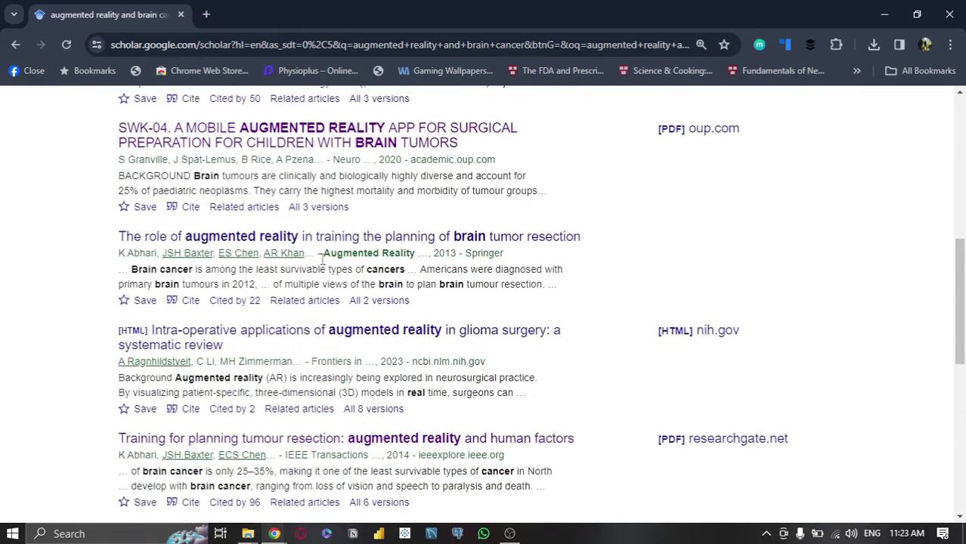
scroll(323, 259, "up", 7)
scroll(324, 261, "down", 5)
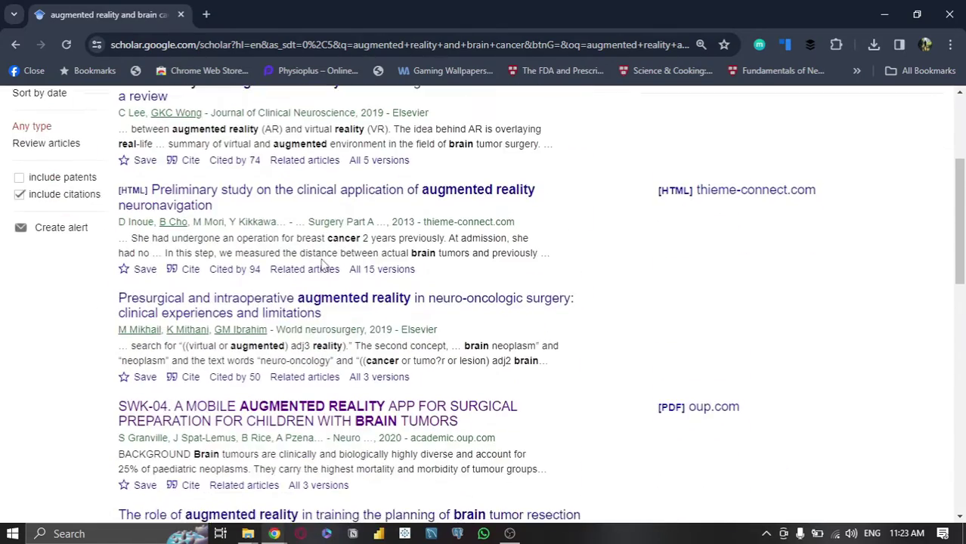
scroll(323, 261, "down", 1)
scroll(574, 275, "up", 4)
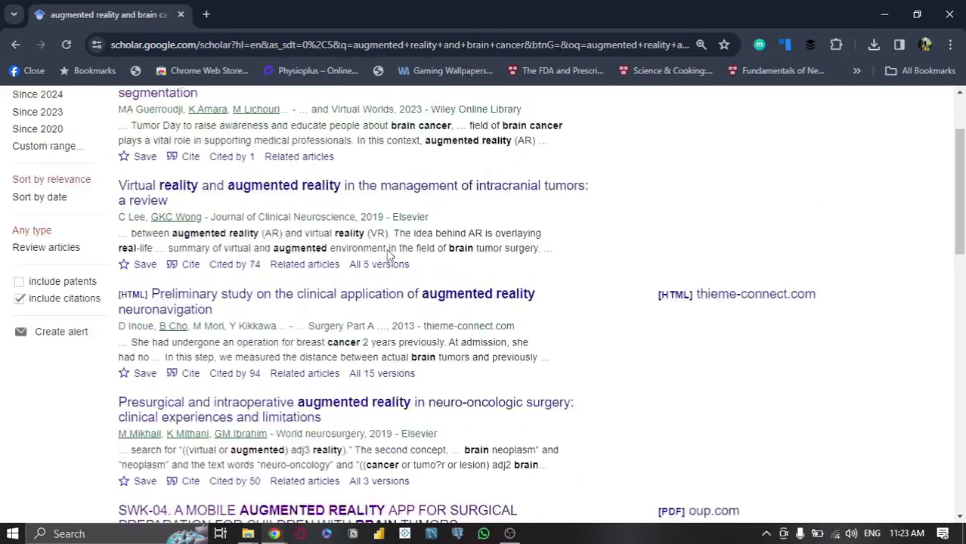
scroll(576, 257, "up", 1)
scroll(680, 296, "down", 1)
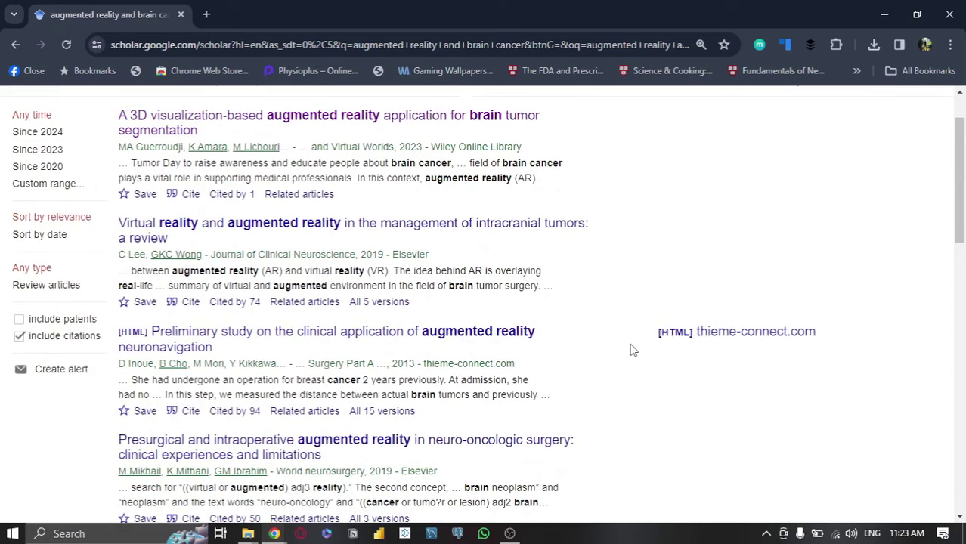
scroll(748, 309, "down", 3)
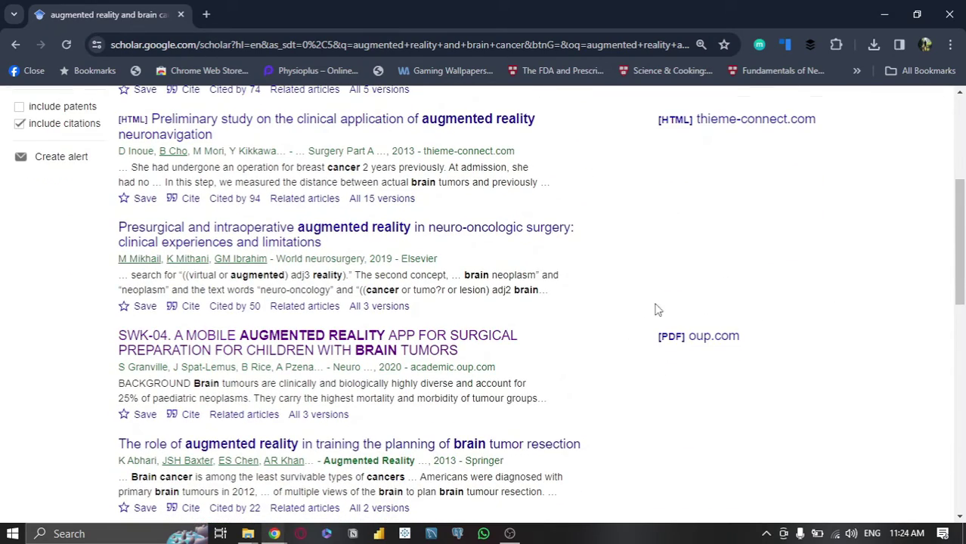
scroll(393, 304, "down", 3)
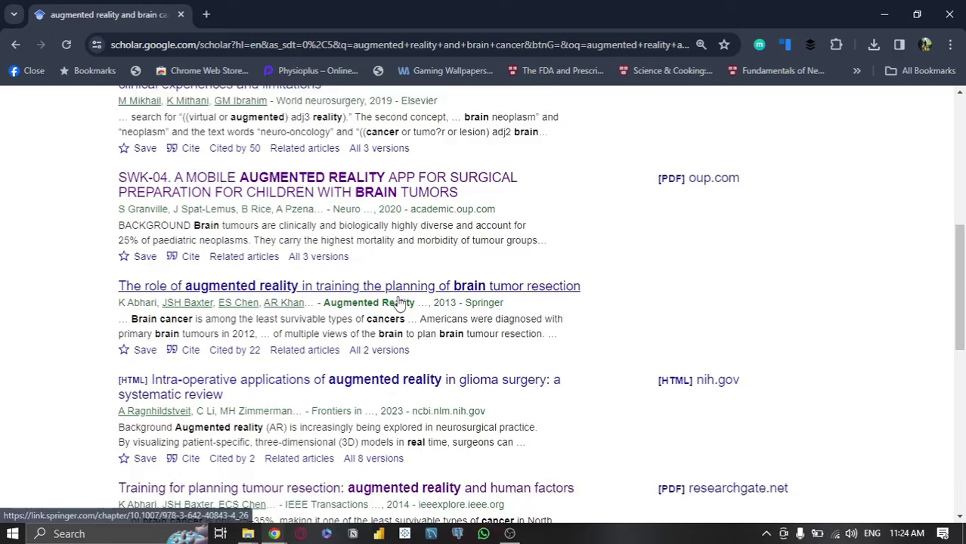
scroll(396, 302, "down", 1)
scroll(668, 313, "down", 1)
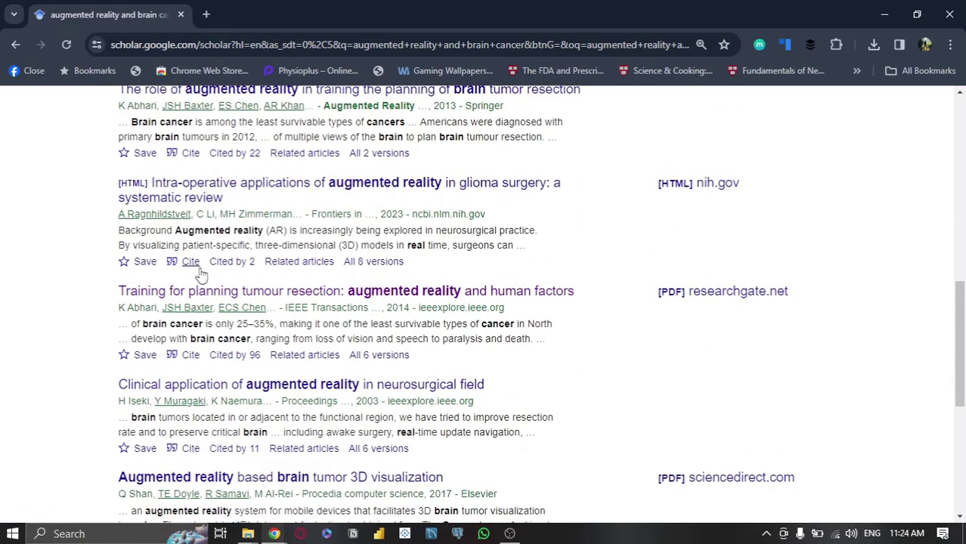
scroll(201, 270, "down", 2)
scroll(201, 270, "down", 1)
scroll(303, 275, "up", 3)
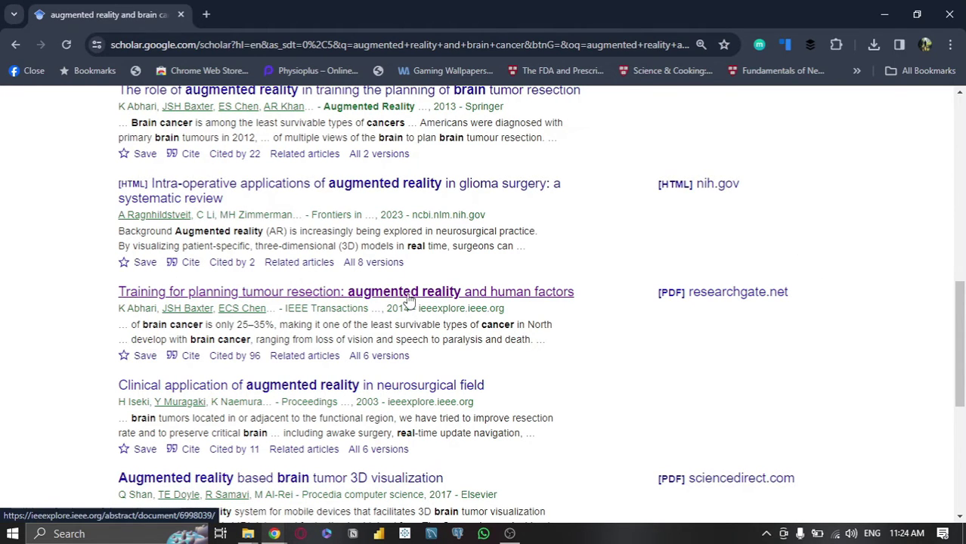
Open the paper "Training for planning tumour resection: augmented reality and human factors" and look over its abstract.
left_click(345, 297)
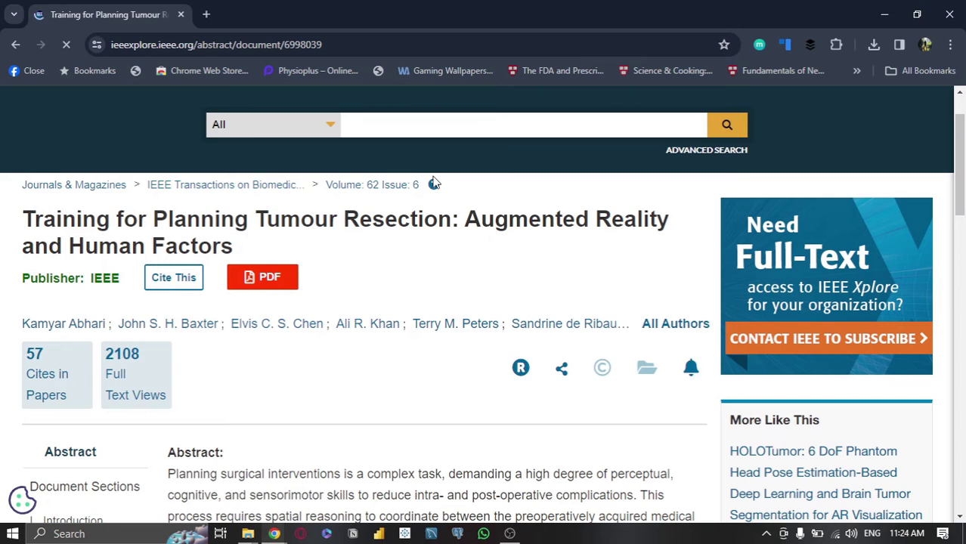
scroll(249, 208, "down", 1)
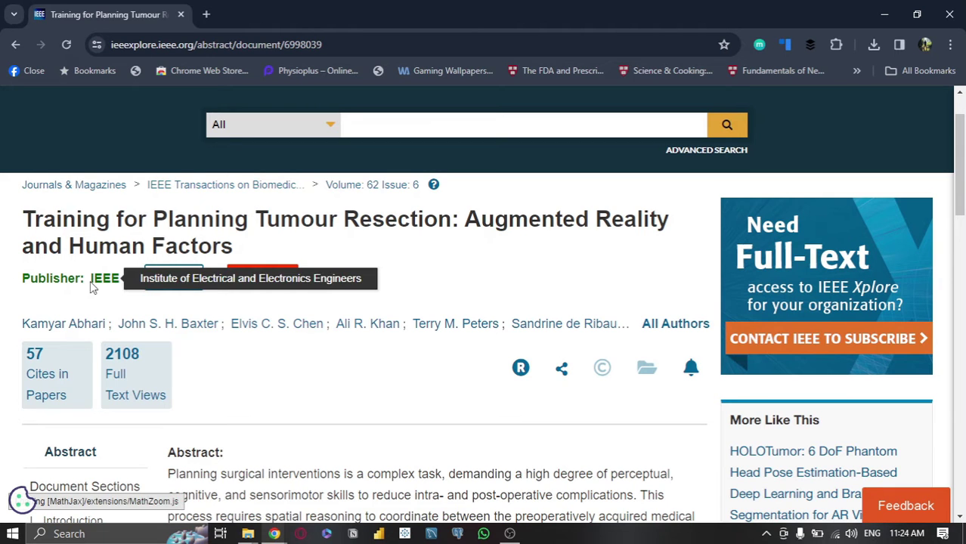
scroll(94, 287, "down", 1)
scroll(635, 308, "down", 1)
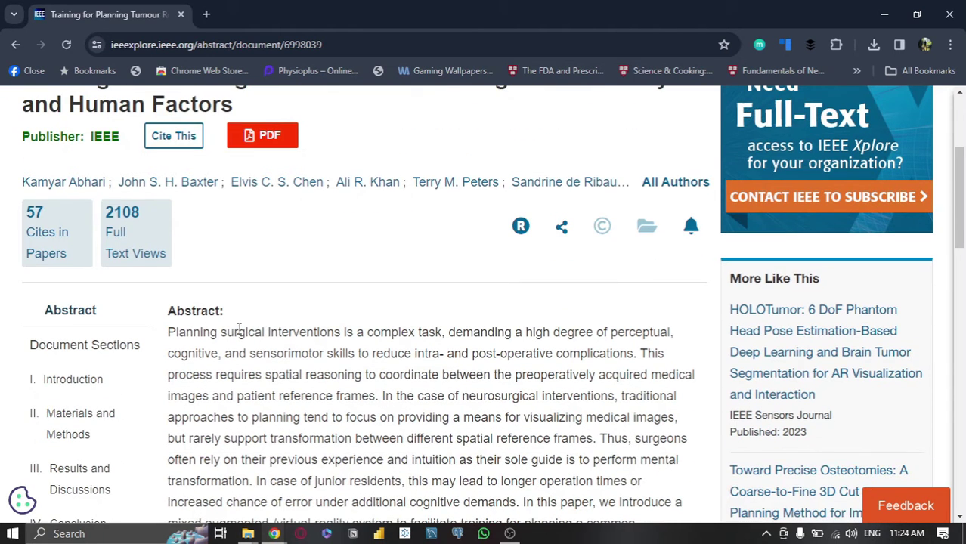
scroll(162, 321, "up", 2)
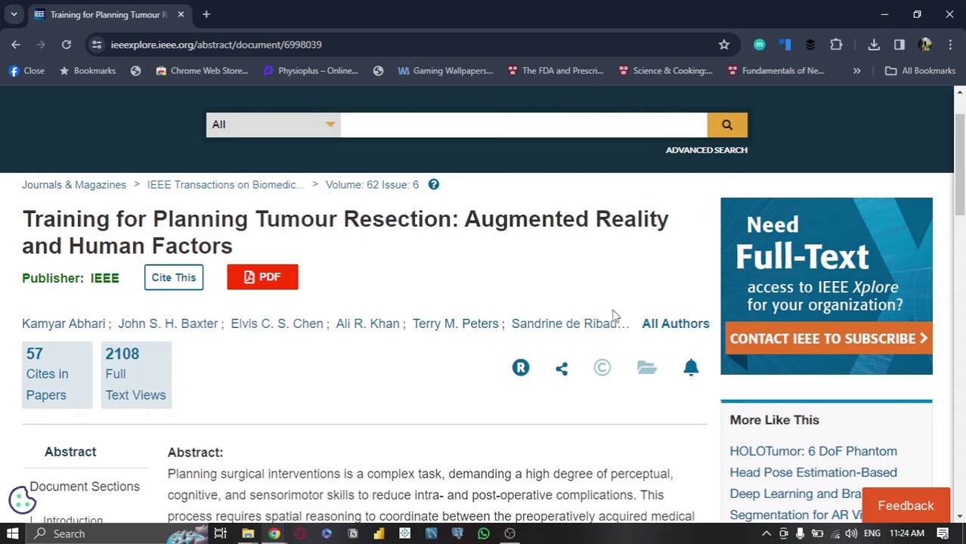
Try to open the paper's full-text PDF and dismiss the access dialog.
scroll(683, 290, "up", 1)
scroll(293, 276, "down", 1)
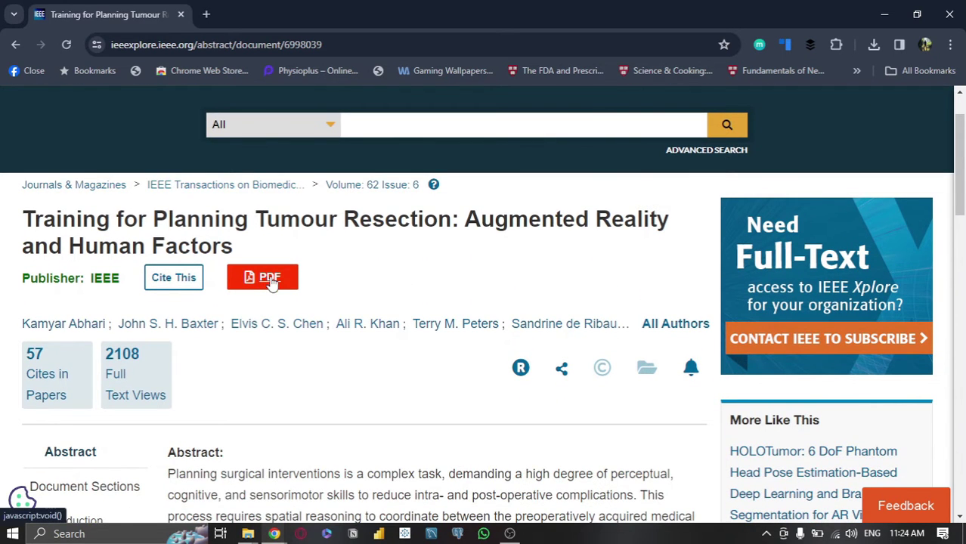
left_click(270, 281)
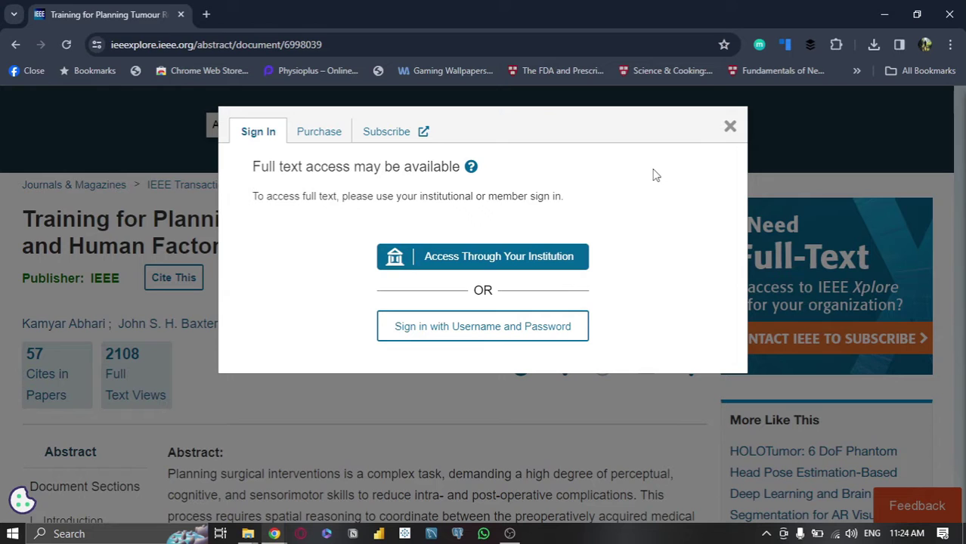
left_click(727, 132)
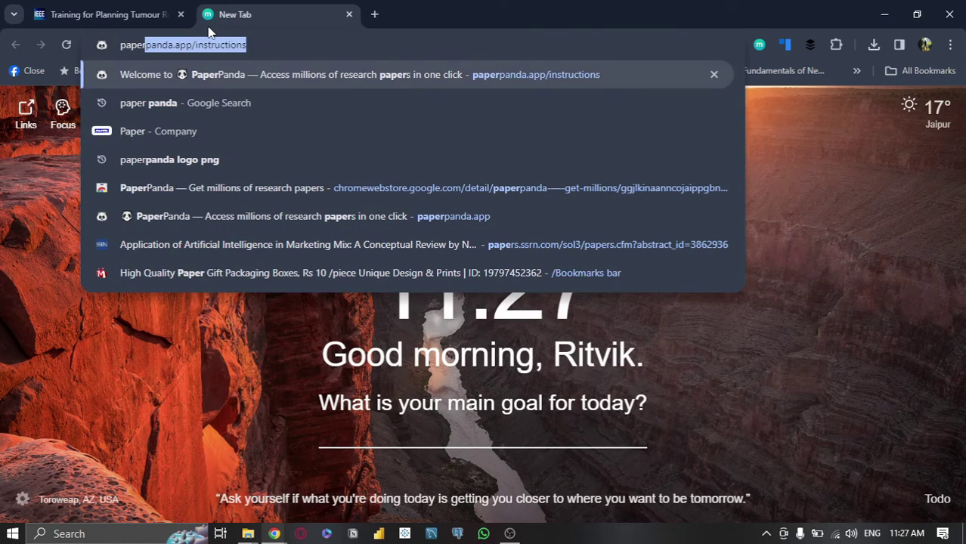
Search Google for "paper panda" in a new tab and open the PaperPanda website.
key("Return")
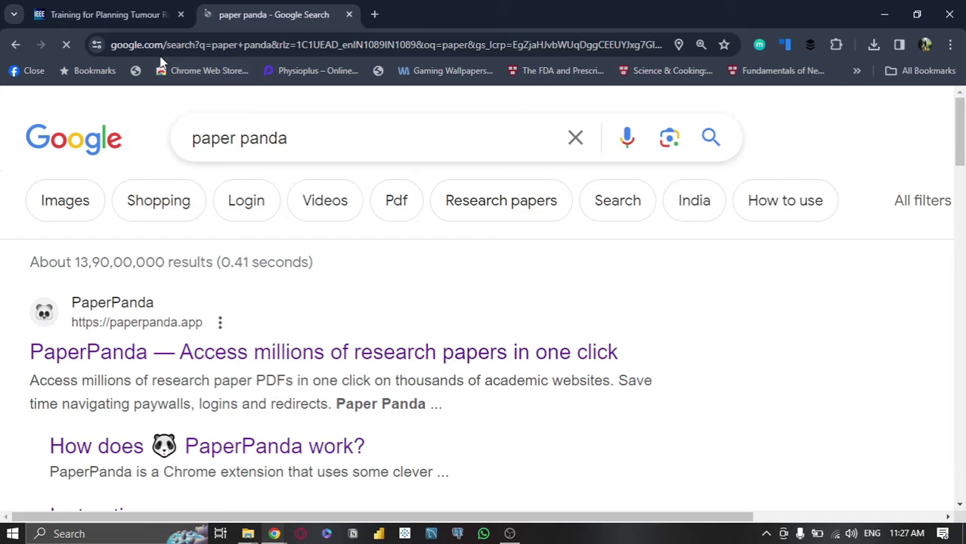
scroll(189, 220, "down", 2)
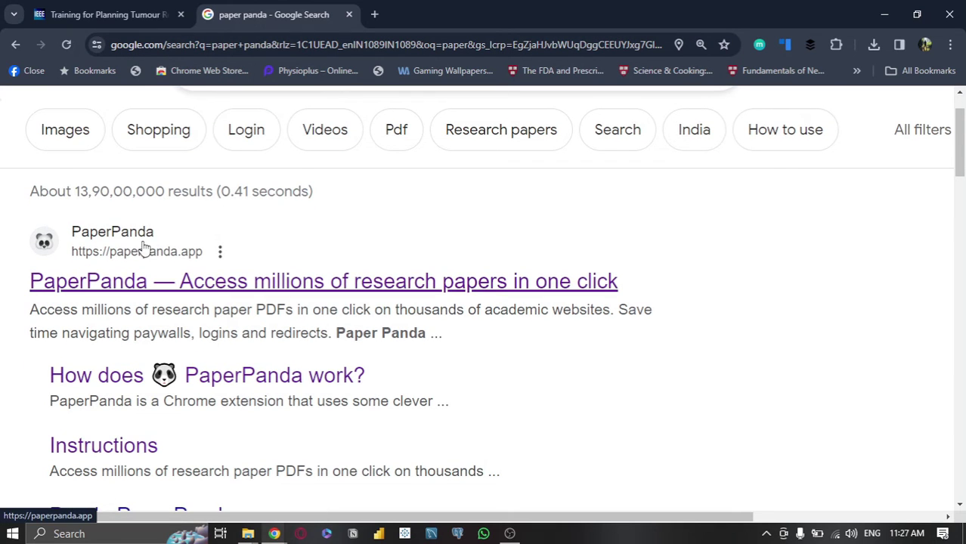
scroll(143, 286, "down", 1)
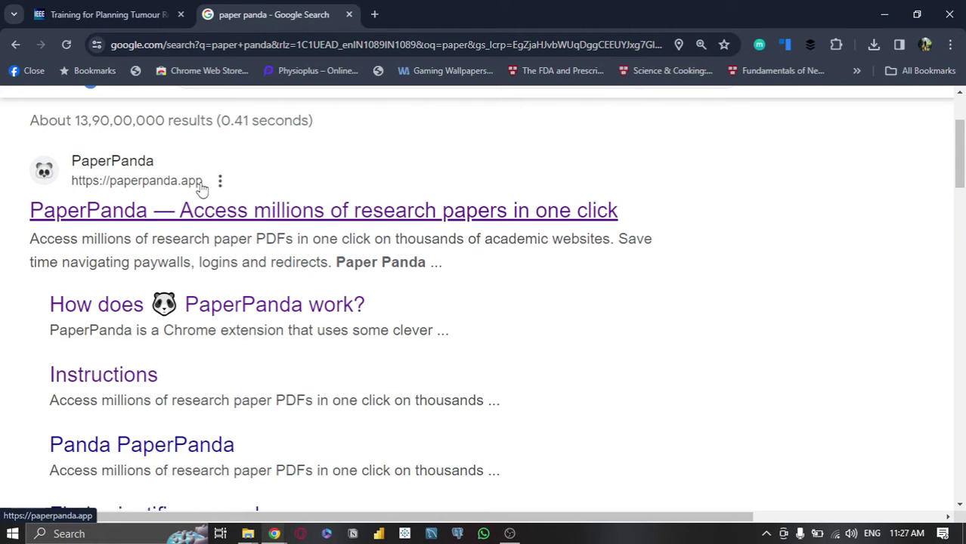
left_click(125, 215)
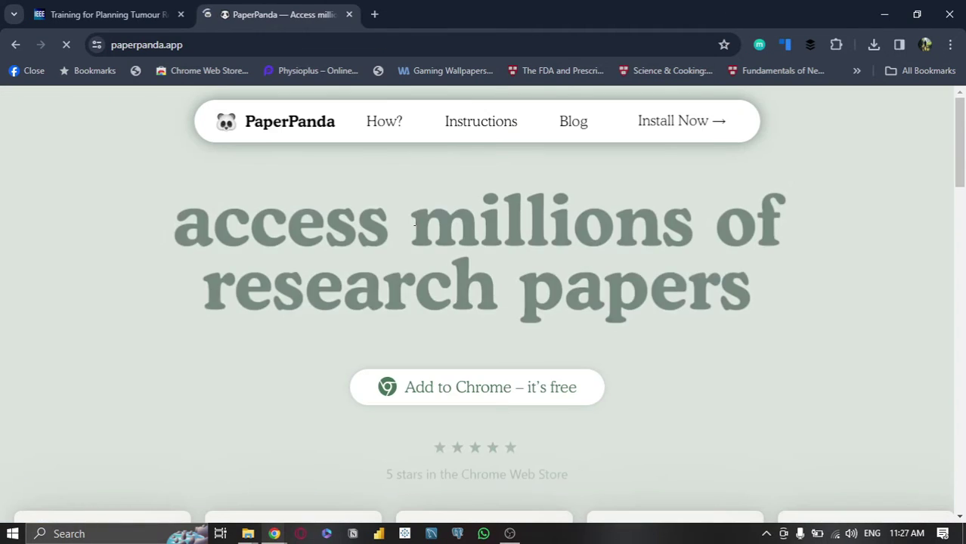
Go to PaperPanda's Chrome Web Store page and install the extension in Chrome.
scroll(534, 185, "down", 3)
scroll(559, 209, "up", 3)
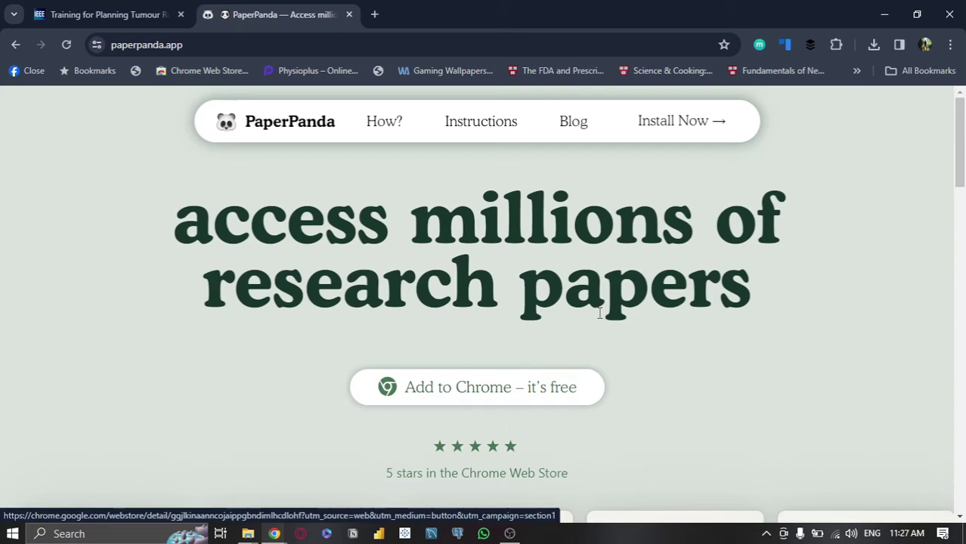
left_click(476, 383)
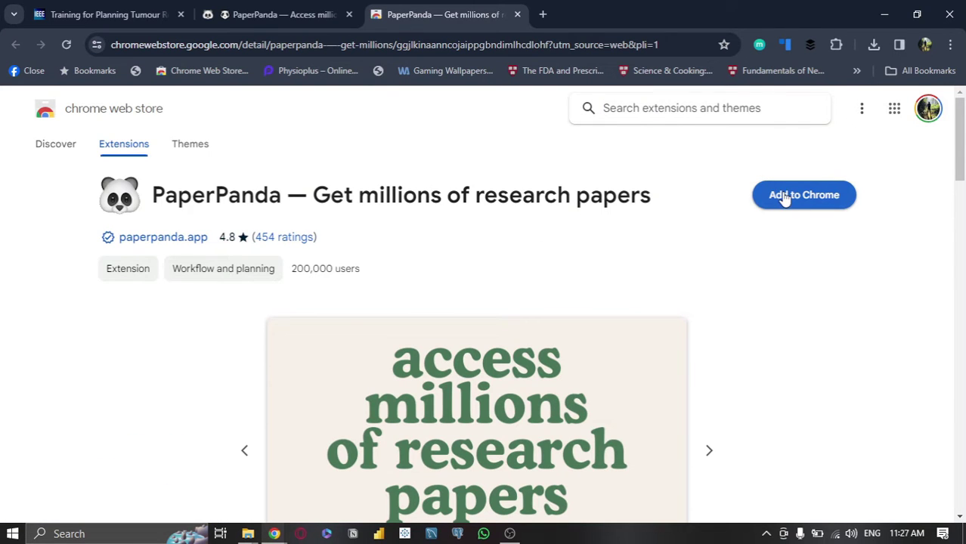
left_click(786, 196)
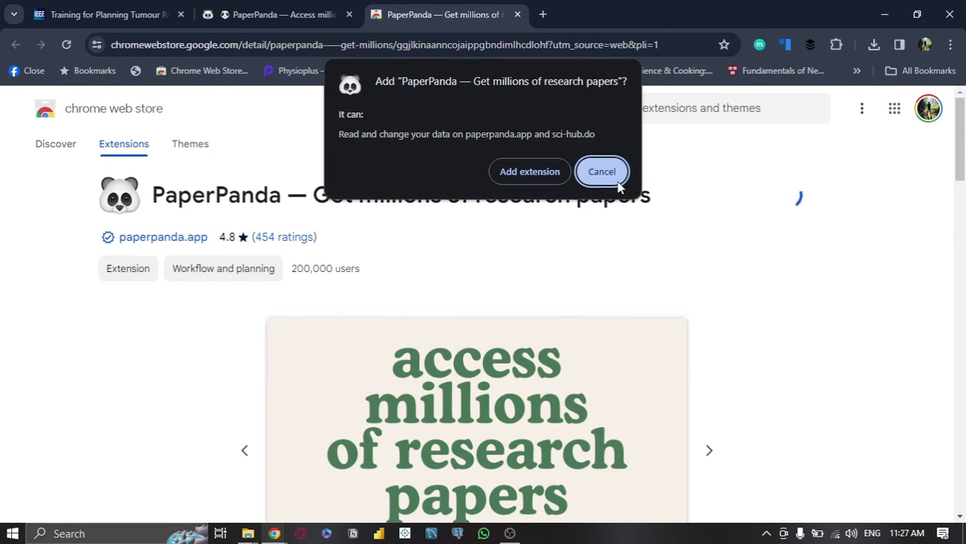
left_click(523, 173)
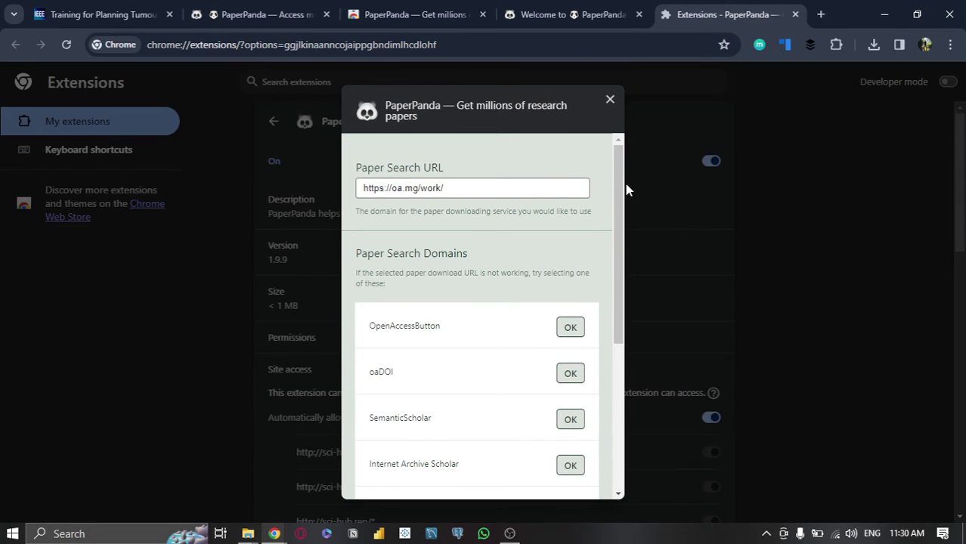
Return to the PaperPanda welcome page, close the advertisement and view the instructions for pinning the extension.
left_click(553, 23)
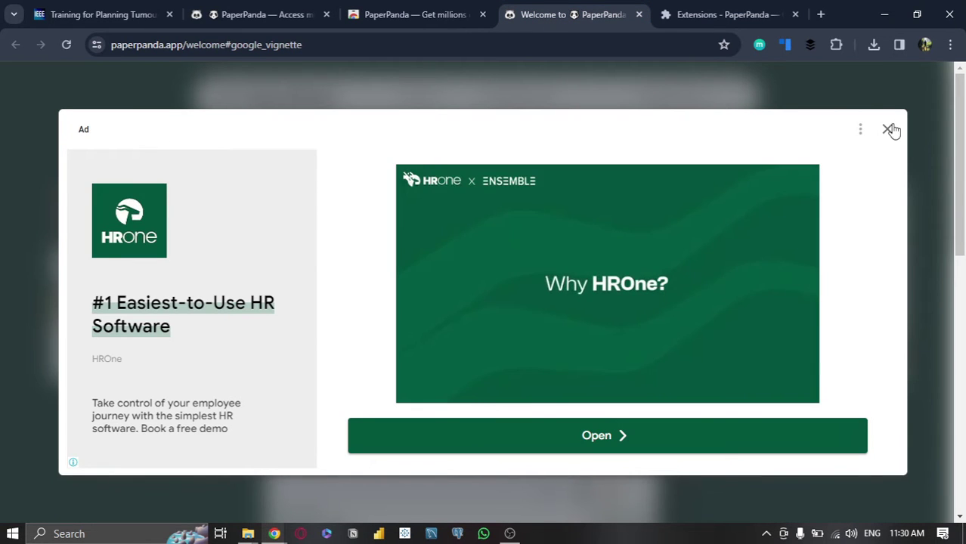
left_click(887, 129)
scroll(563, 309, "down", 1)
scroll(563, 309, "down", 6)
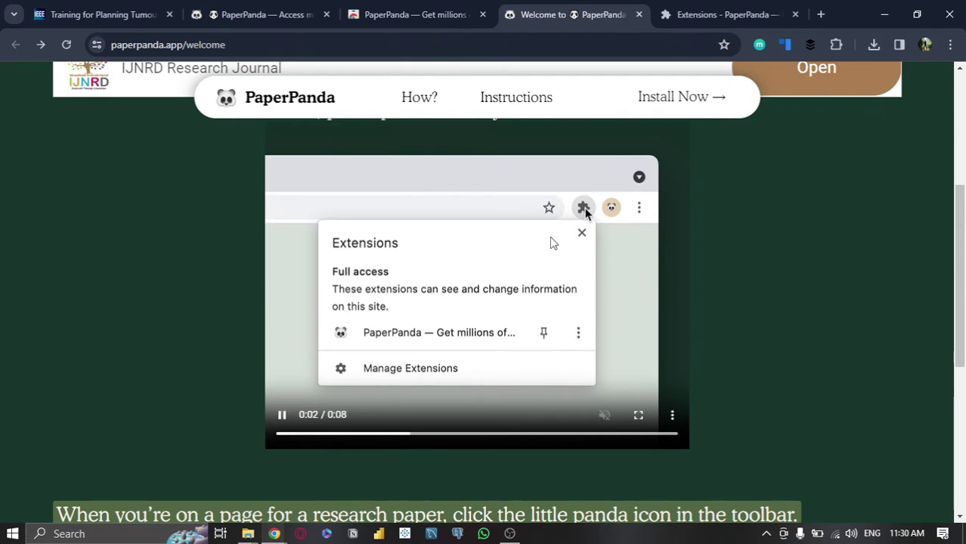
Pin the PaperPanda extension to the browser toolbar.
left_click(836, 46)
scroll(736, 227, "down", 1)
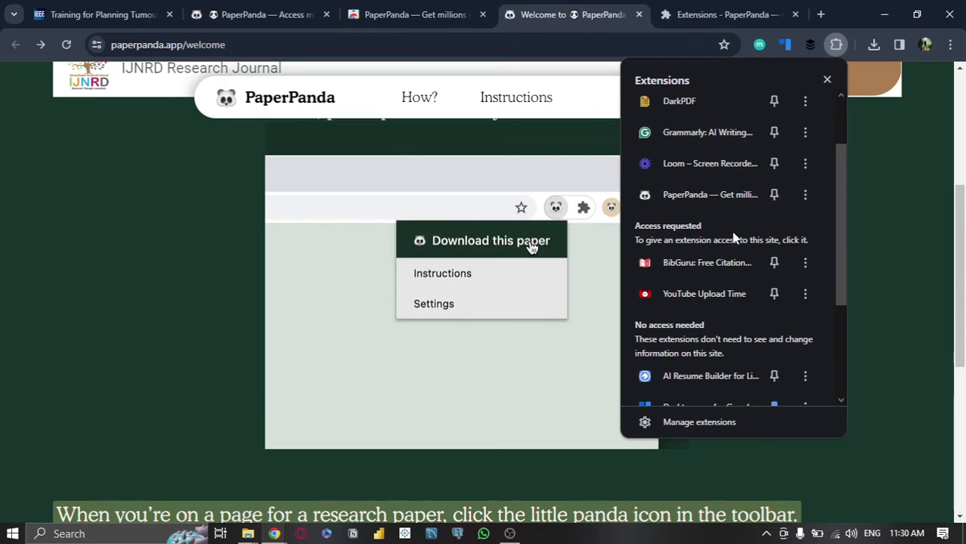
left_click(778, 195)
left_click(894, 200)
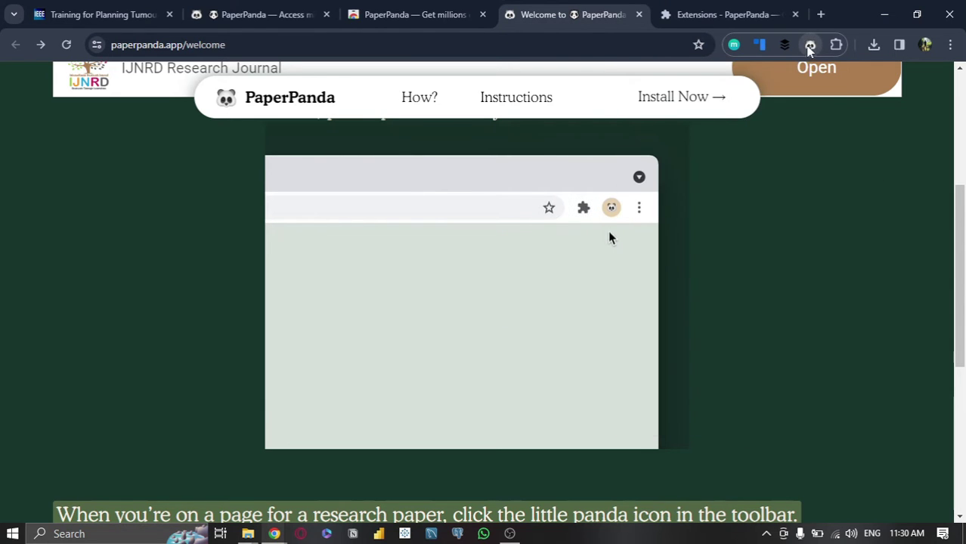
Return to PaperPanda's extension options and review the available paper search domains.
left_click(693, 15)
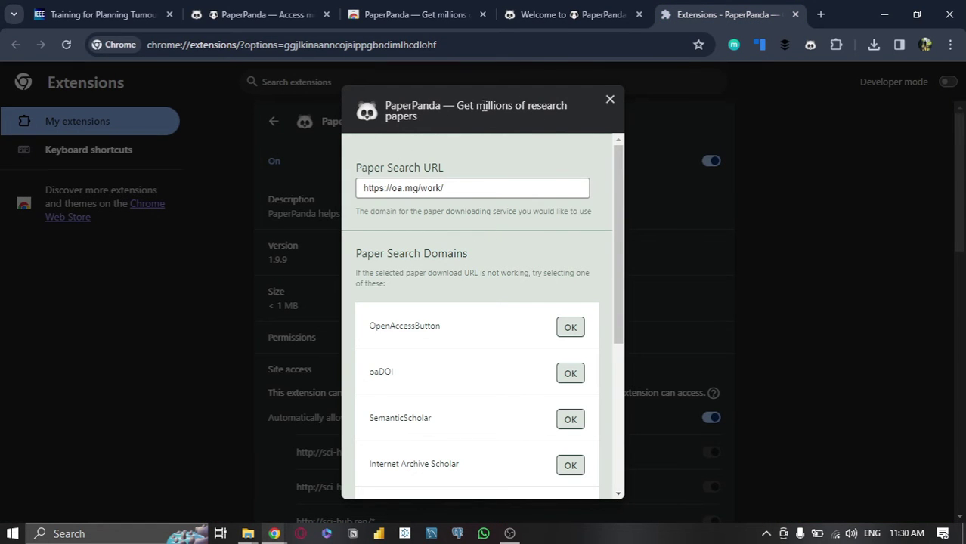
scroll(511, 174, "down", 1)
scroll(495, 318, "down", 2)
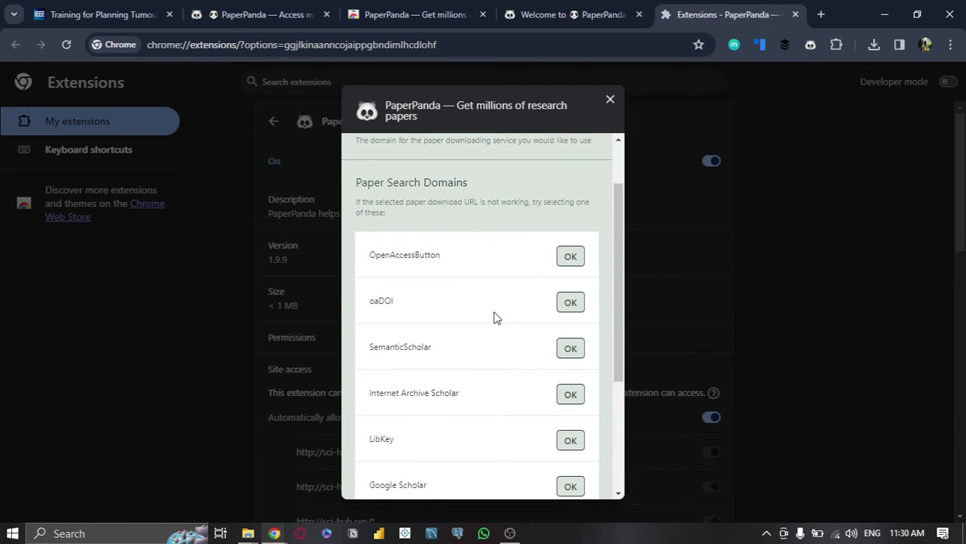
Examine PaperPanda's paper search URL, the full list of alternative search domains and the option for opening papers in a new tab.
scroll(494, 317, "up", 2)
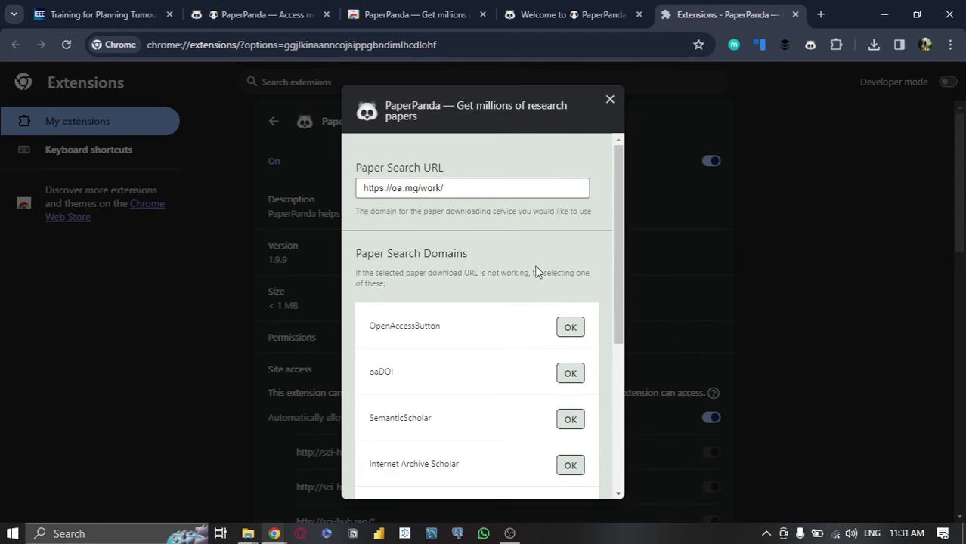
scroll(537, 294, "down", 2)
scroll(539, 298, "down", 3)
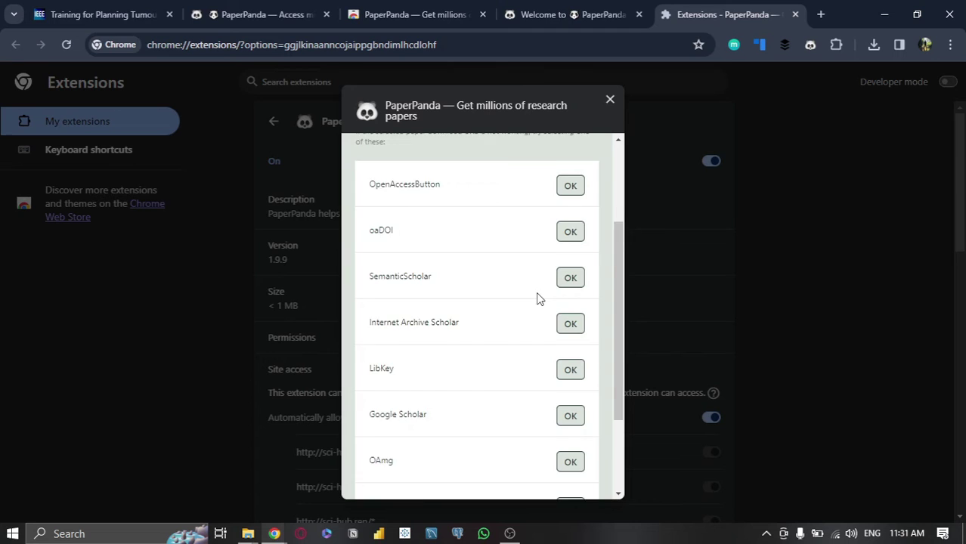
scroll(534, 306, "up", 1)
scroll(534, 306, "up", 1)
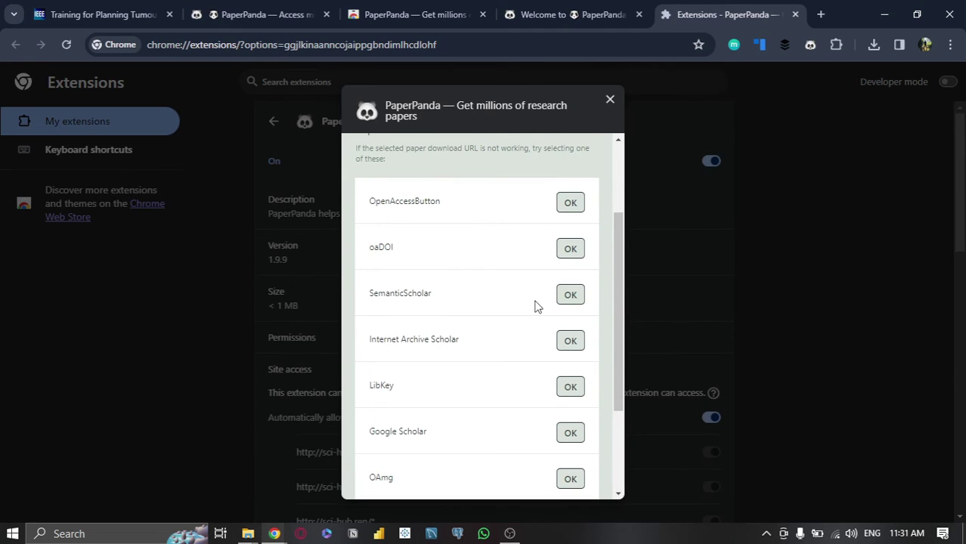
scroll(411, 219, "down", 1)
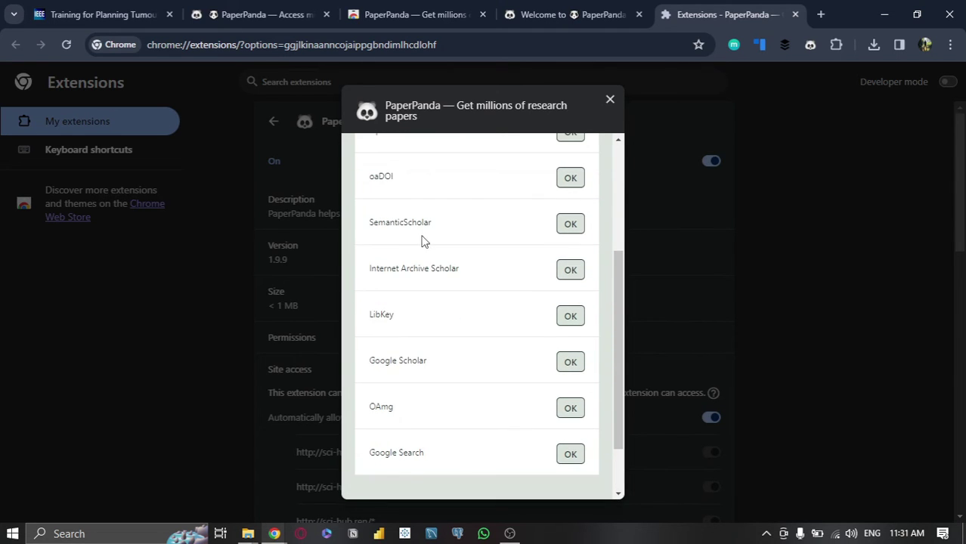
scroll(425, 238, "down", 2)
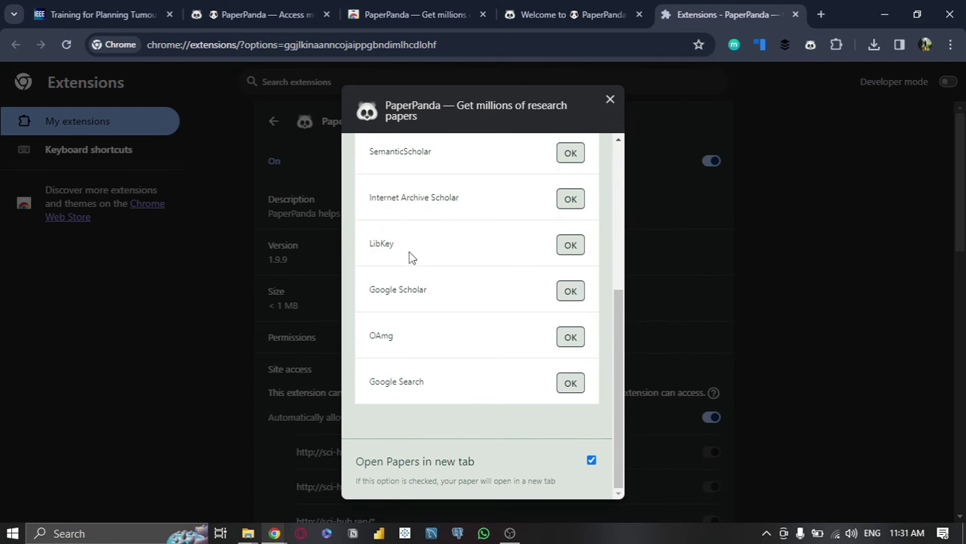
scroll(459, 374, "up", 1)
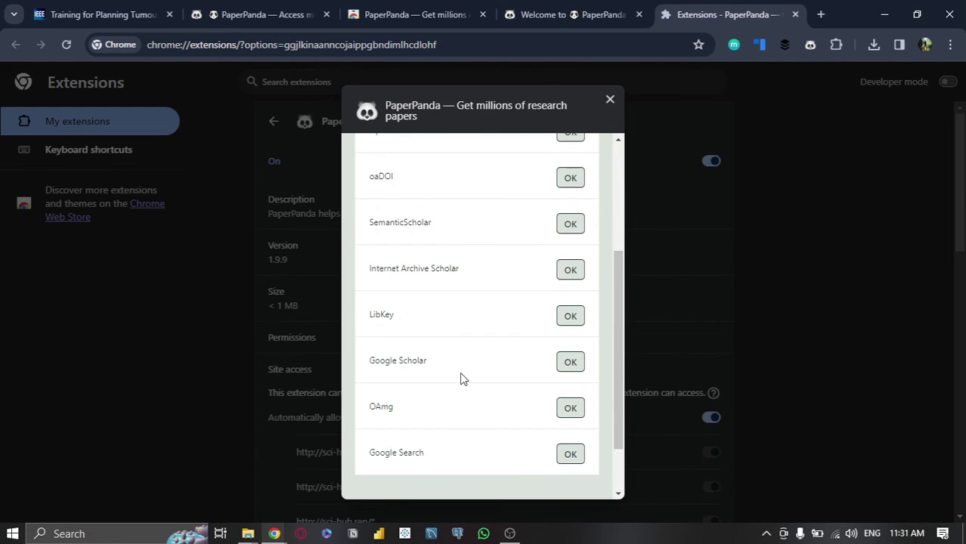
scroll(461, 341, "up", 3)
scroll(464, 341, "down", 2)
scroll(464, 341, "down", 3)
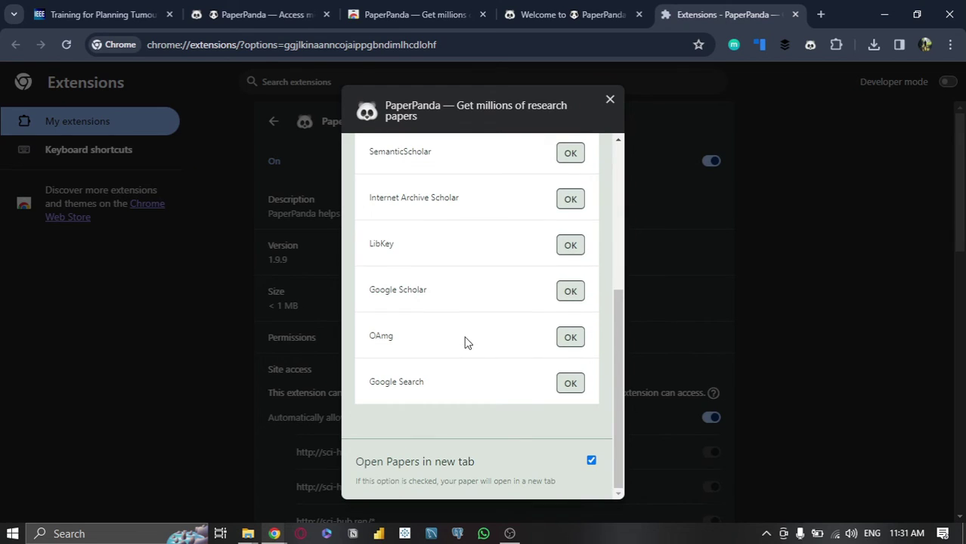
Set PaperPanda's paper search domain to Google Scholar and check the resulting paper search URL.
left_click_drag(366, 295, 429, 295)
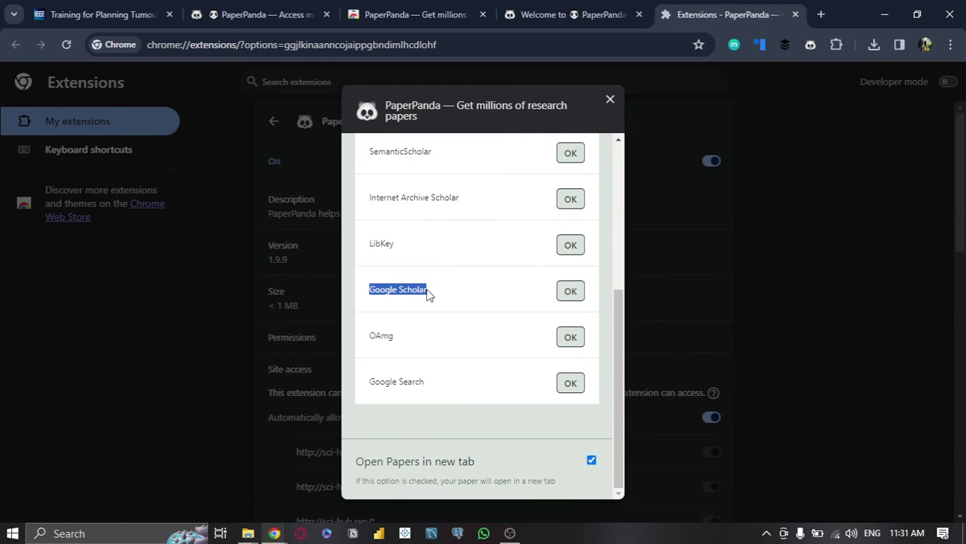
left_click(571, 292)
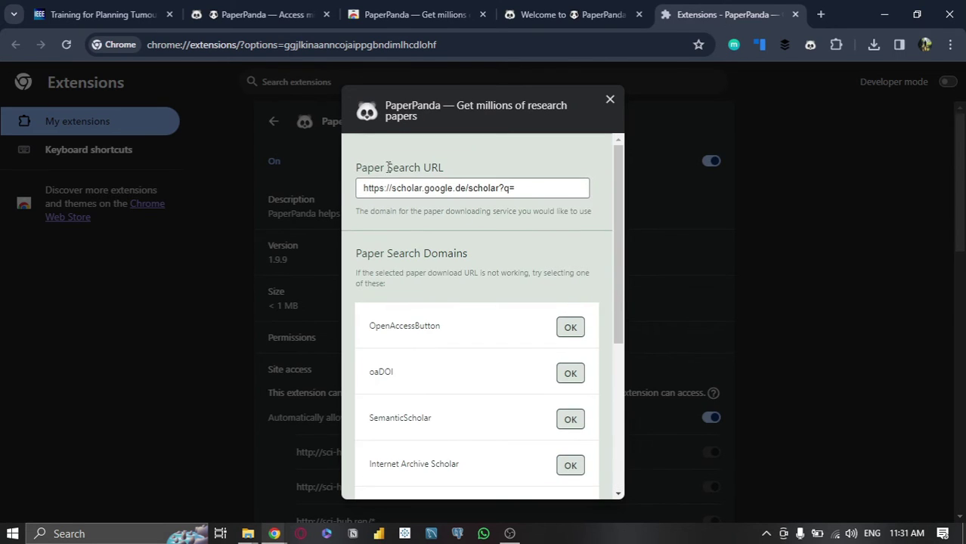
left_click_drag(358, 188, 531, 191)
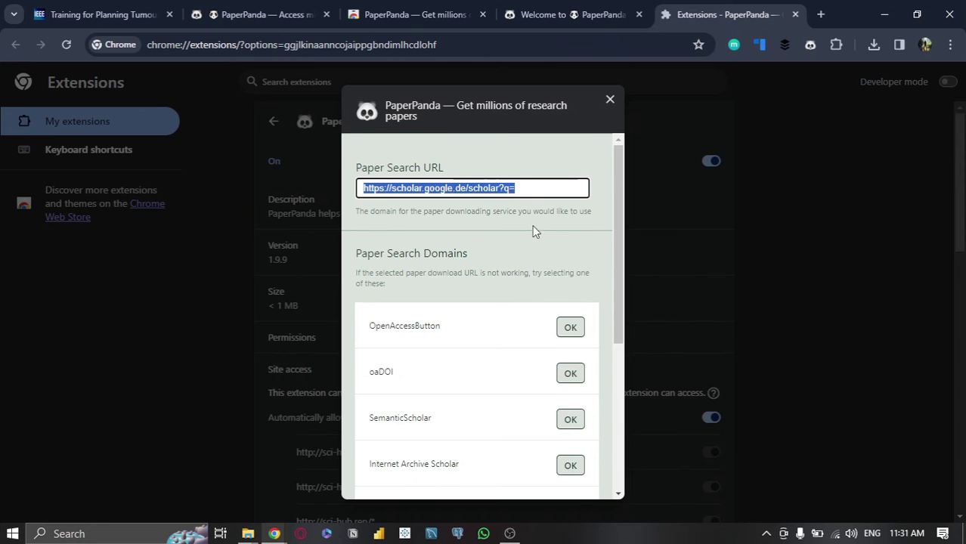
Try OpenAccessButton as the paper search domain and switch back to Google Scholar.
scroll(529, 250, "down", 1)
left_click(566, 254)
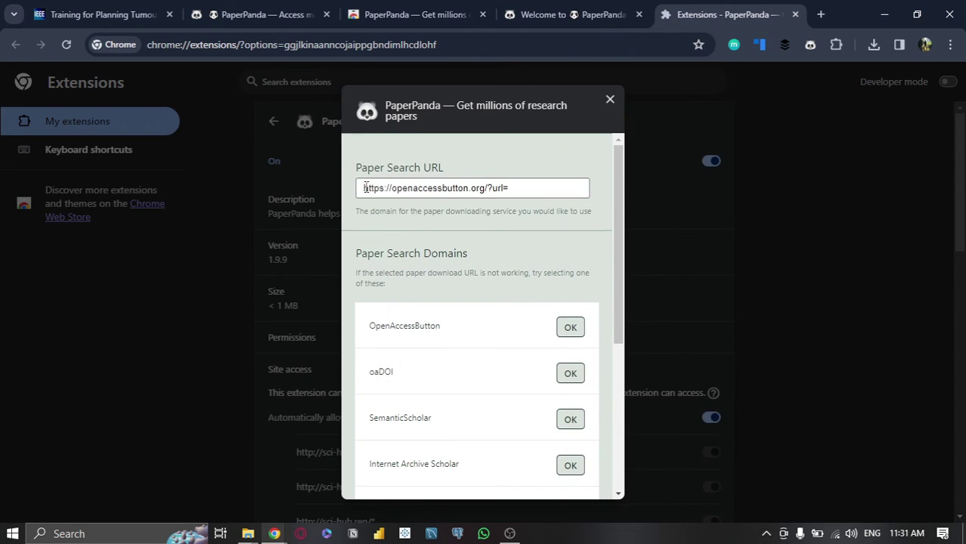
left_click_drag(365, 188, 519, 188)
scroll(521, 219, "down", 4)
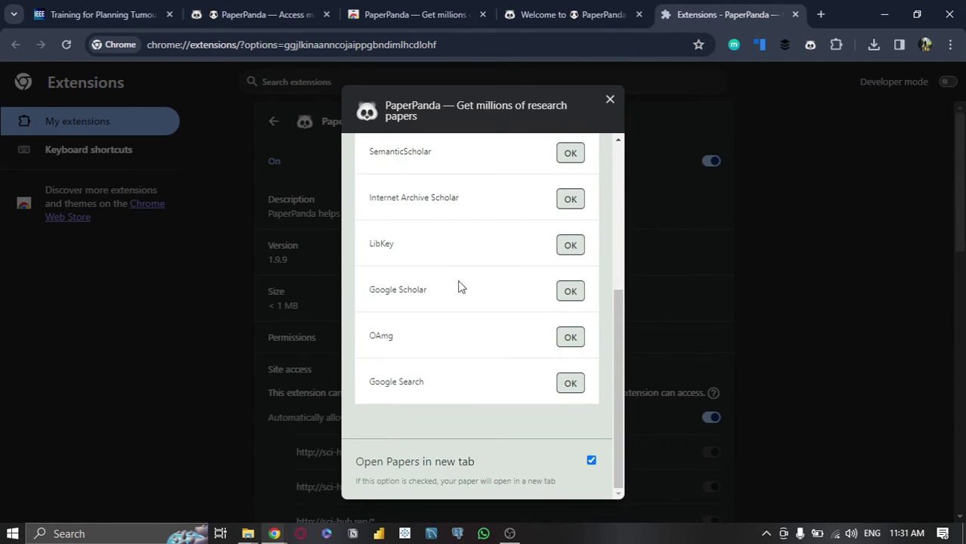
left_click(568, 292)
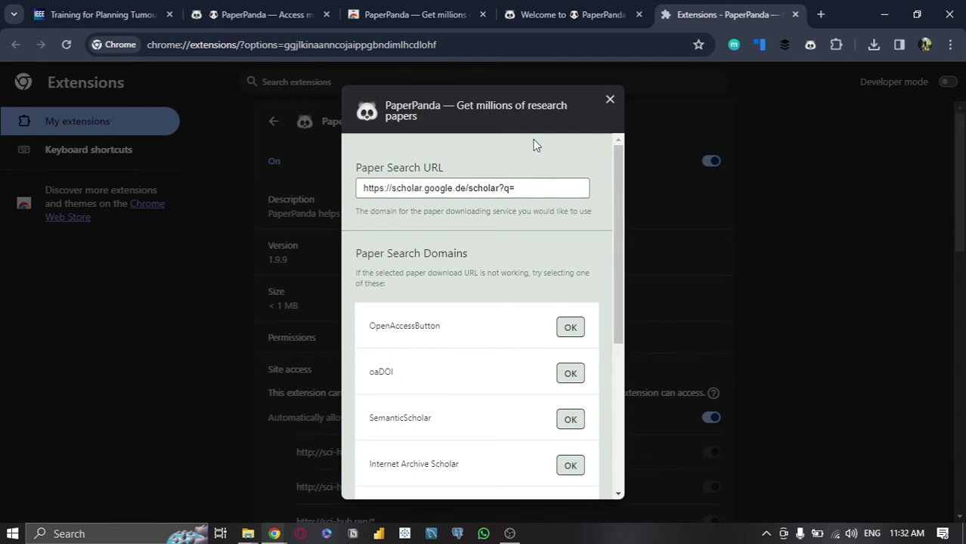
Close the extension options and every PaperPanda-related tab, keeping only the IEEE Xplore paper page open.
left_click(609, 100)
left_click(605, 14)
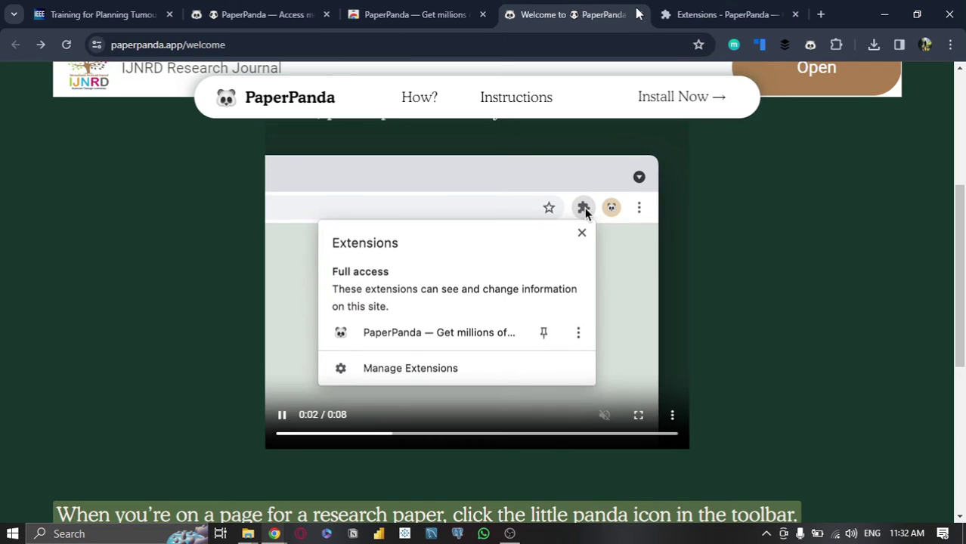
left_click(639, 15)
left_click(638, 14)
left_click(356, 15)
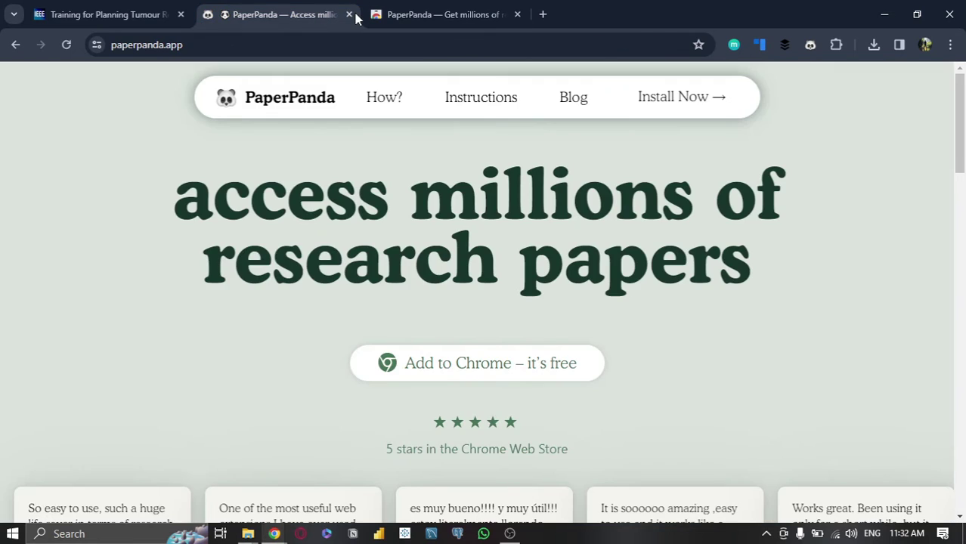
left_click(348, 14)
left_click(349, 14)
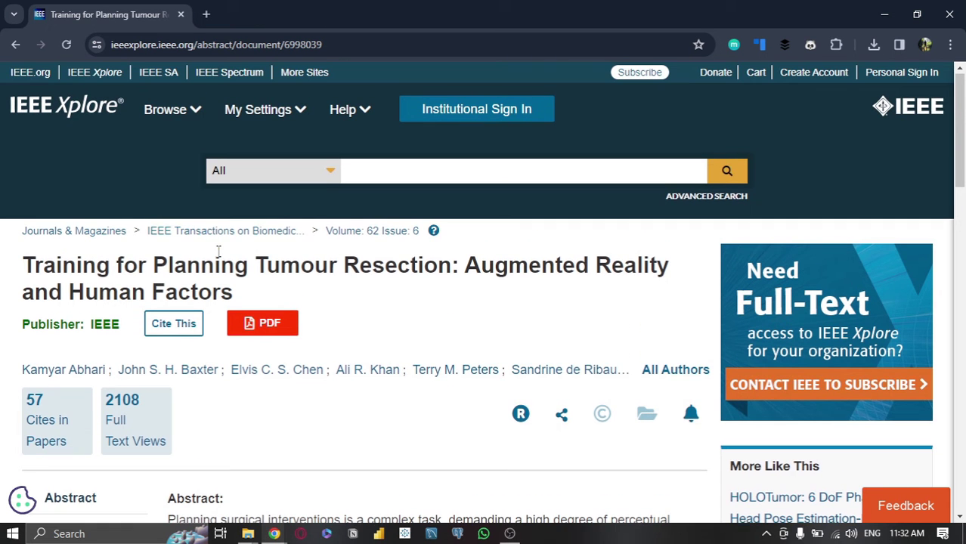
Try to open the tumour resection paper's PDF on IEEE Xplore and dismiss the full-text access dialog.
scroll(218, 255, "up", 1)
scroll(521, 145, "down", 1)
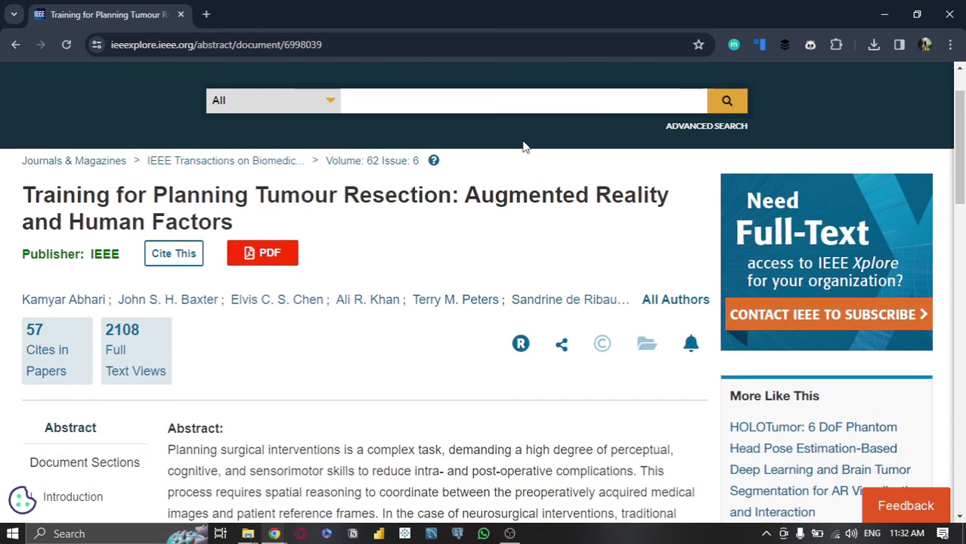
left_click(259, 256)
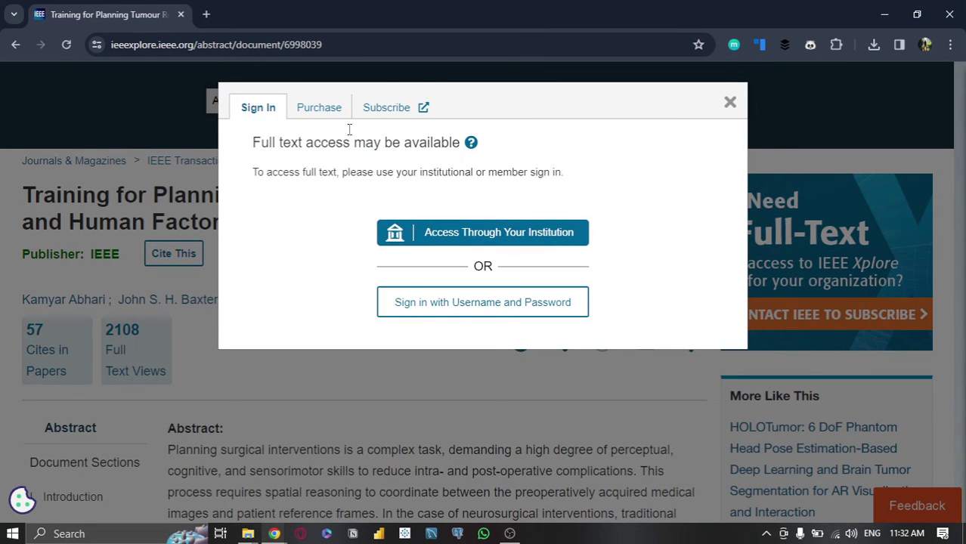
left_click(727, 101)
scroll(579, 173, "up", 1)
scroll(582, 181, "up", 1)
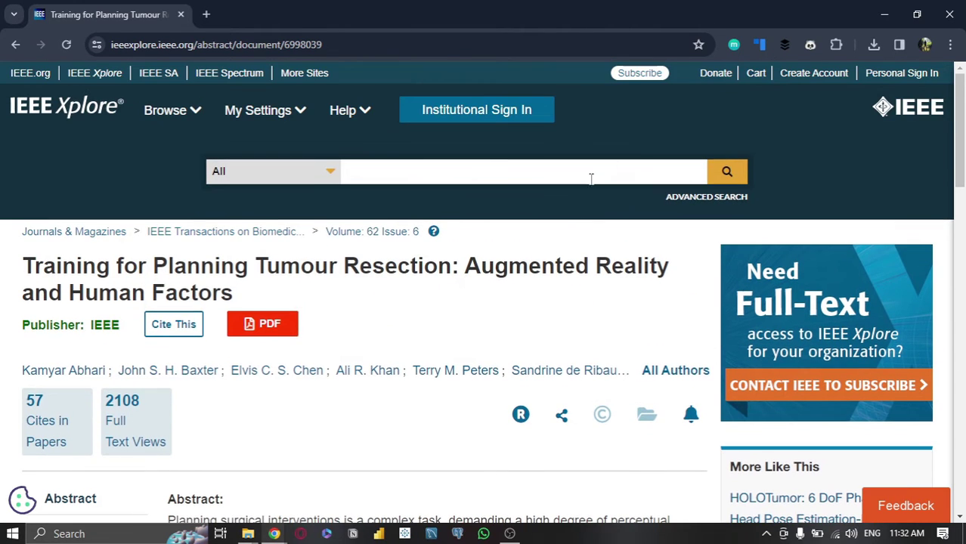
Run PaperPanda on the IEEE Xplore paper page and open the researchgate.net PDF from the Google Scholar result.
left_click(810, 47)
left_click(810, 47)
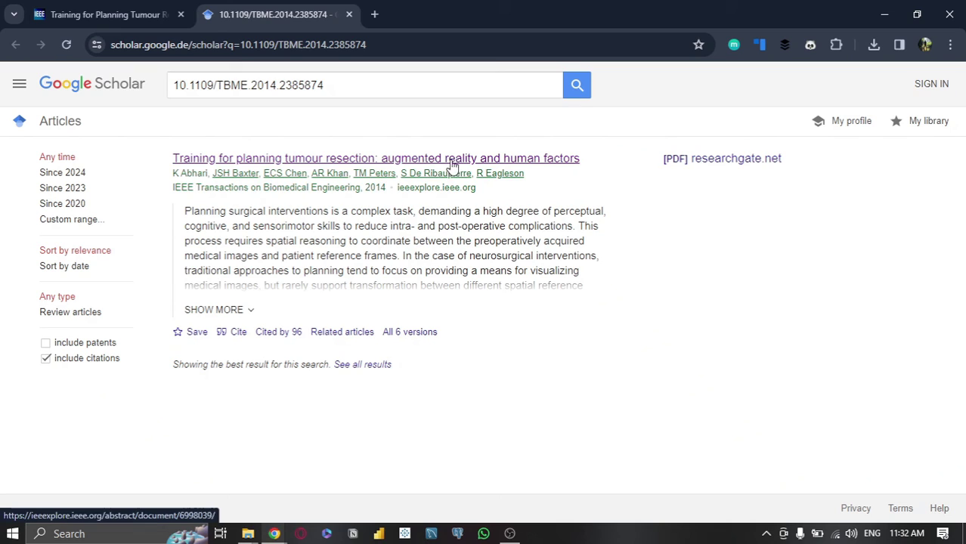
left_click(690, 162)
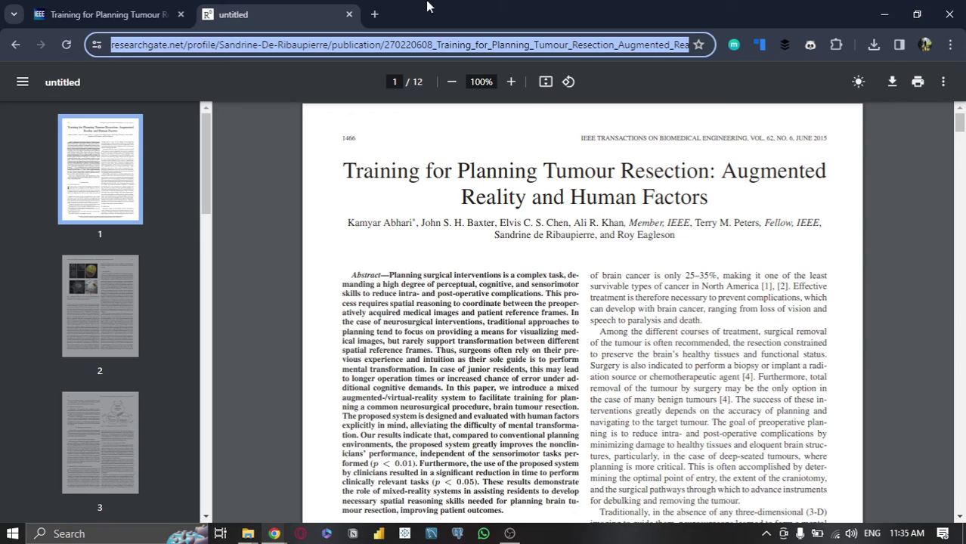
Look through the first pages of the full-text PDF of the tumour resection paper.
left_click(425, 82)
scroll(425, 83, "down", 10)
scroll(544, 318, "down", 15)
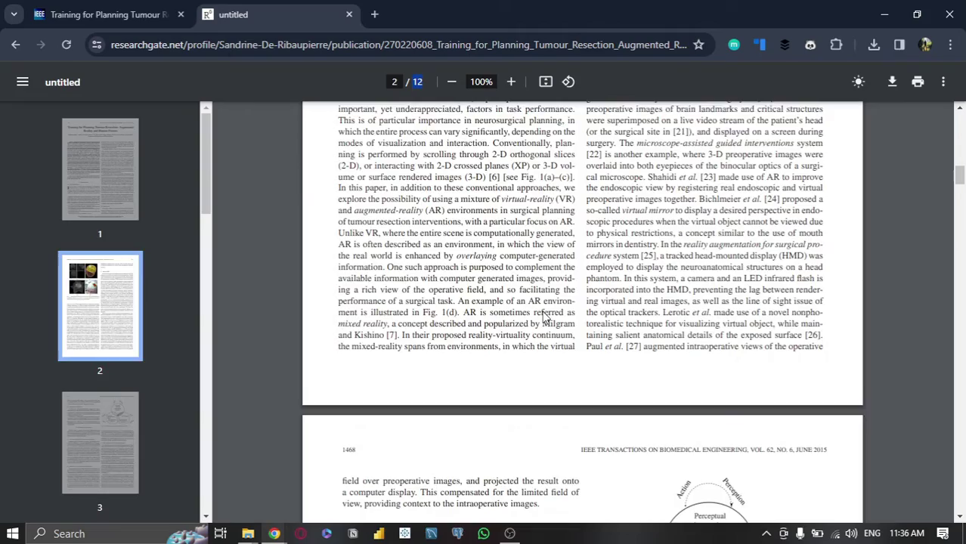
scroll(544, 317, "down", 5)
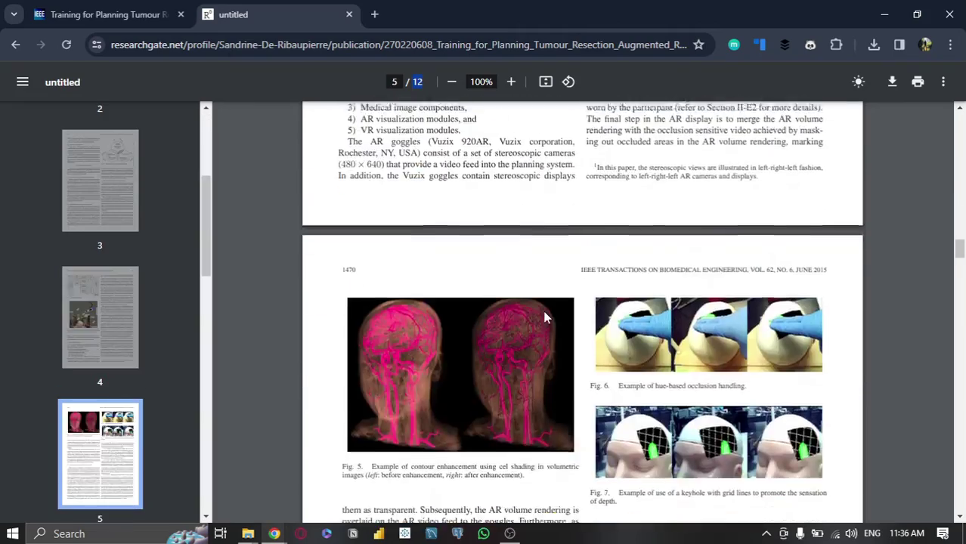
scroll(544, 317, "up", 15)
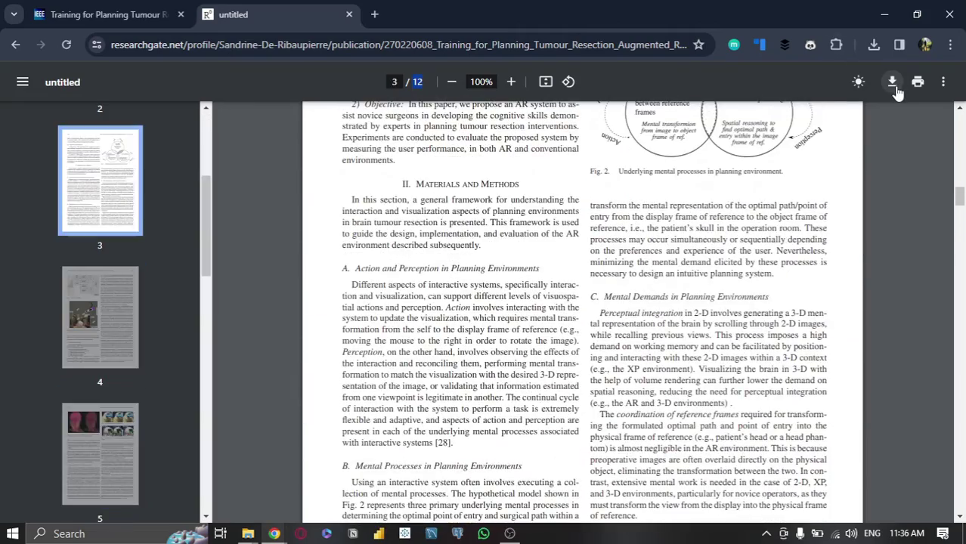
scroll(692, 270, "up", 10)
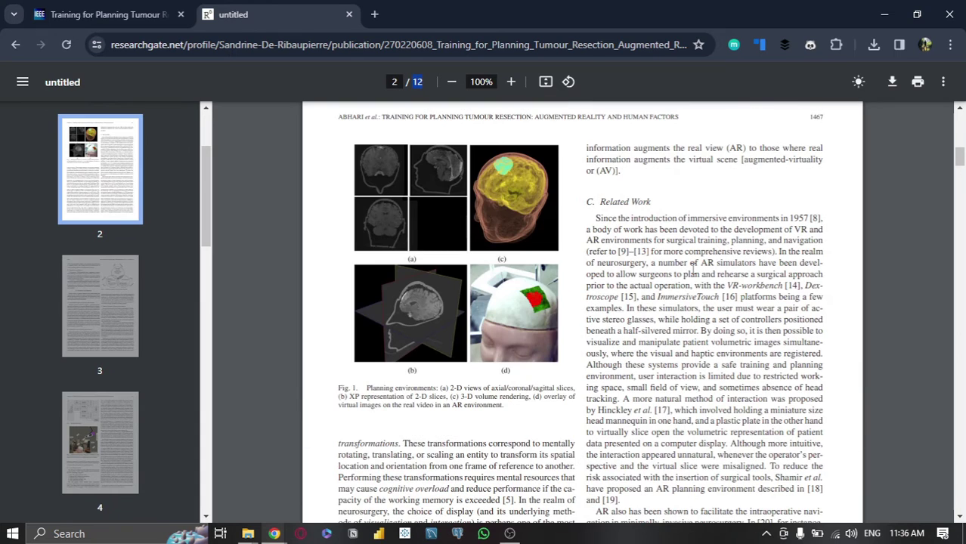